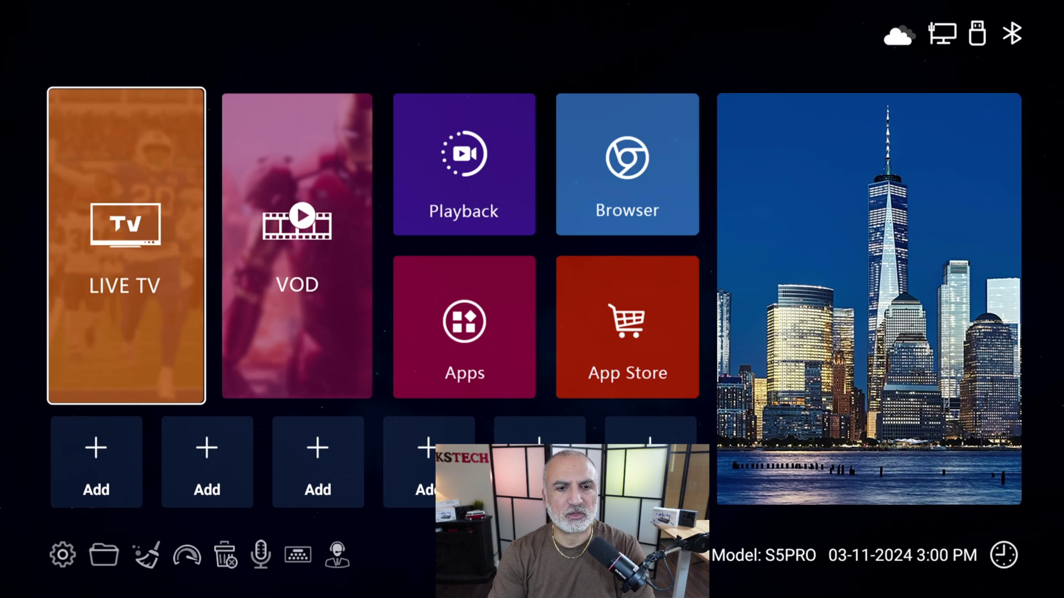
Open the App Store from the TV box's home screen.
key(Right)
key(Right)
key(Right)
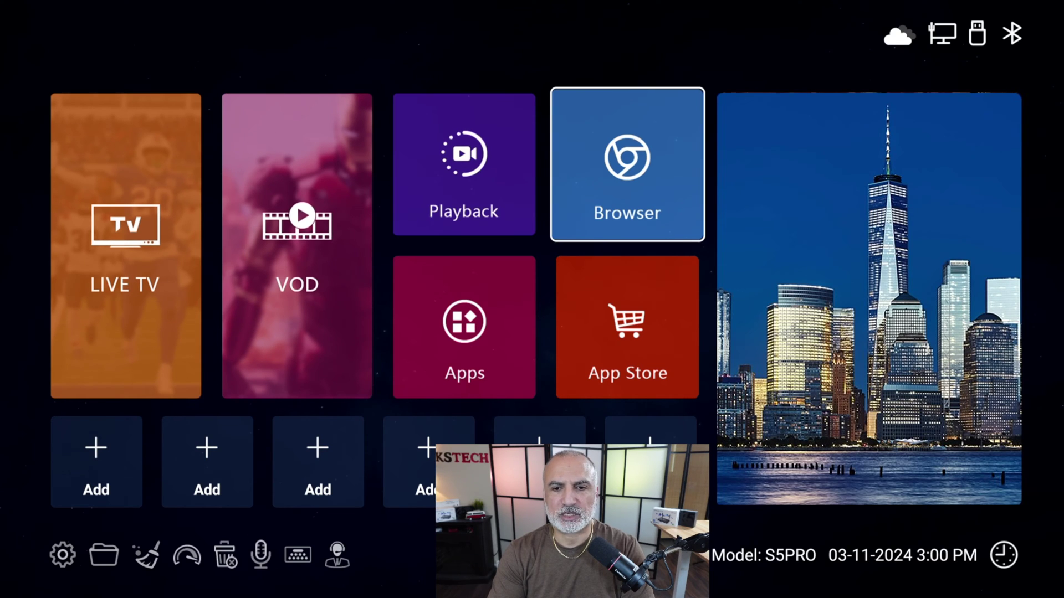
key(Down)
key(Return)
Open the Kodi listing from the Google Play search results and launch Kodi.
key(Right)
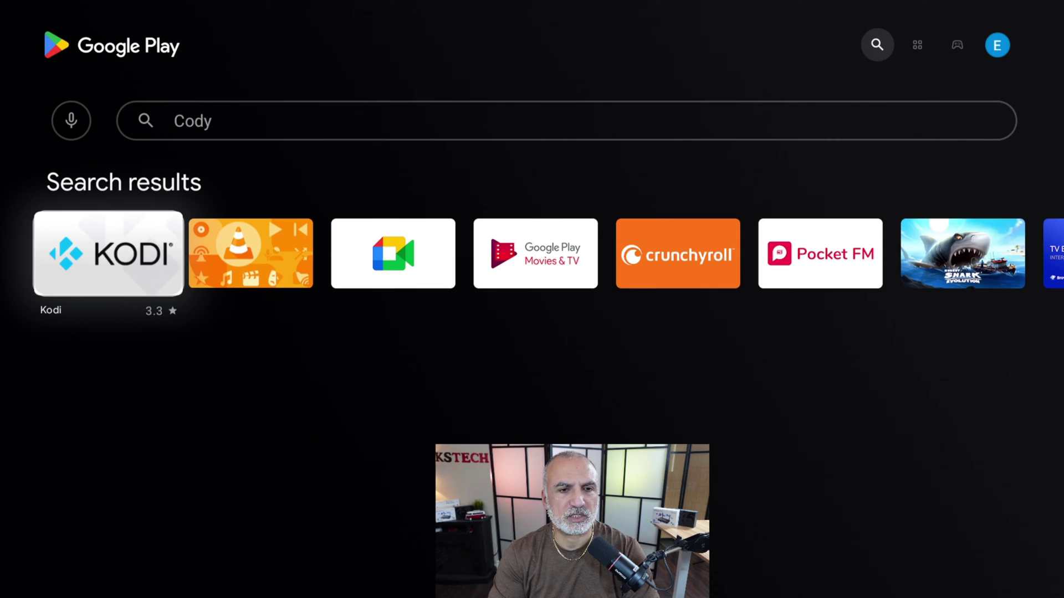
key(Return)
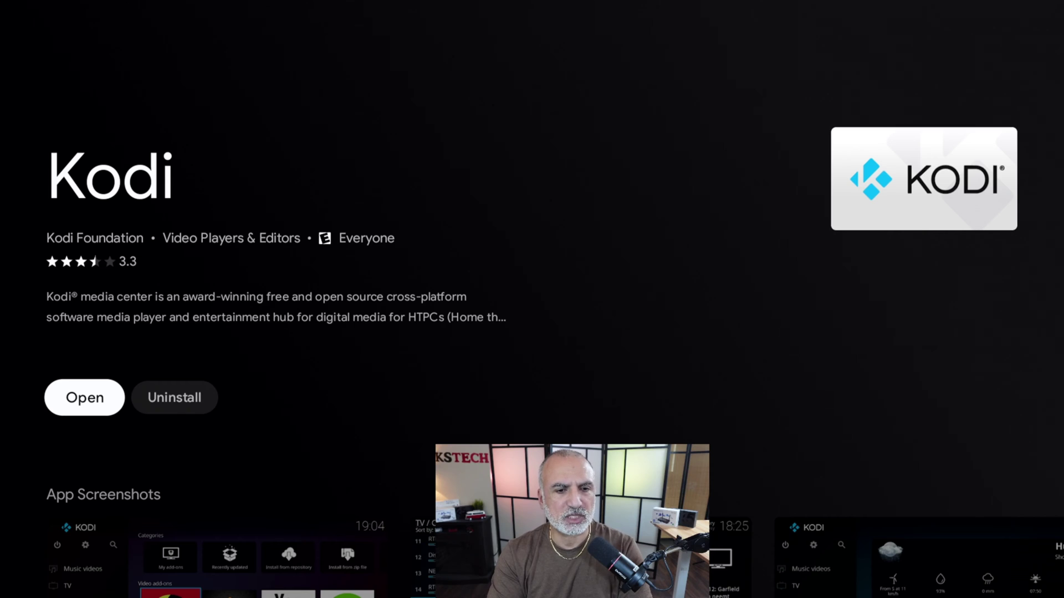
key(Return)
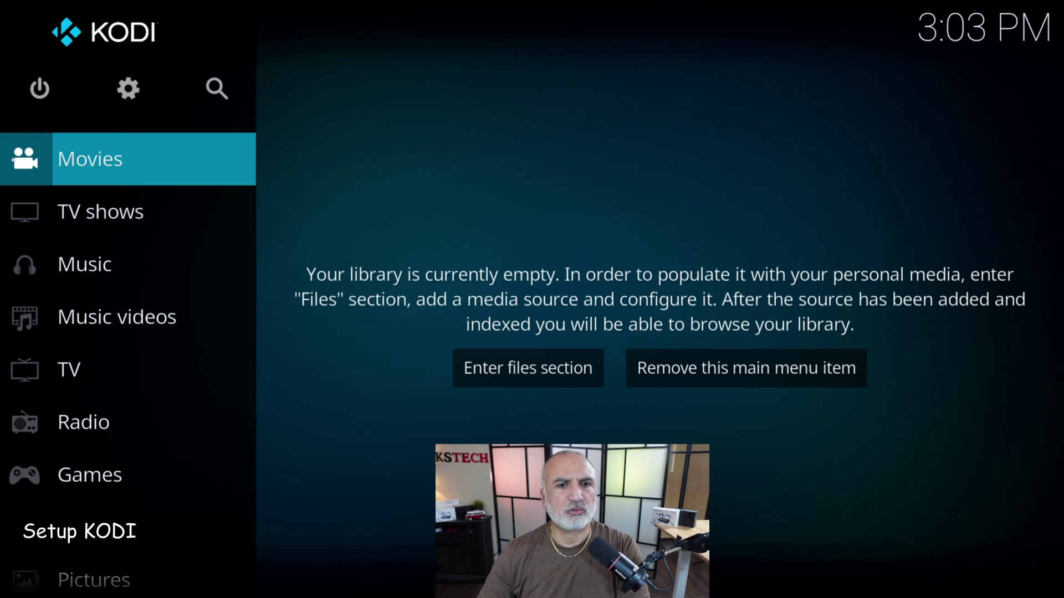
Open the Services settings from Kodi's system settings.
key(Up)
key(Right)
key(Return)
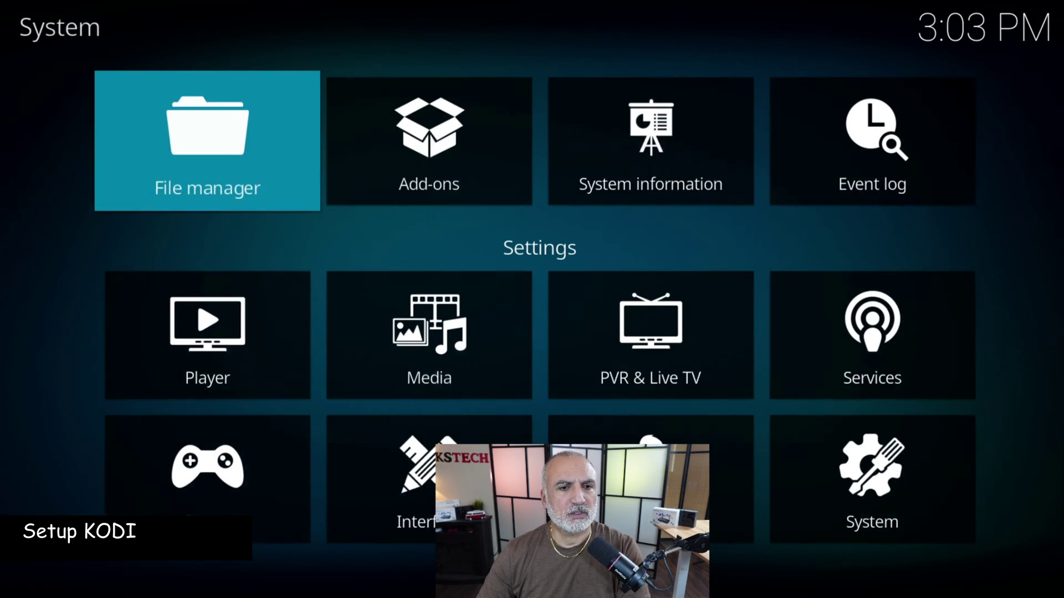
key(Right)
key(Right)
key(Right)
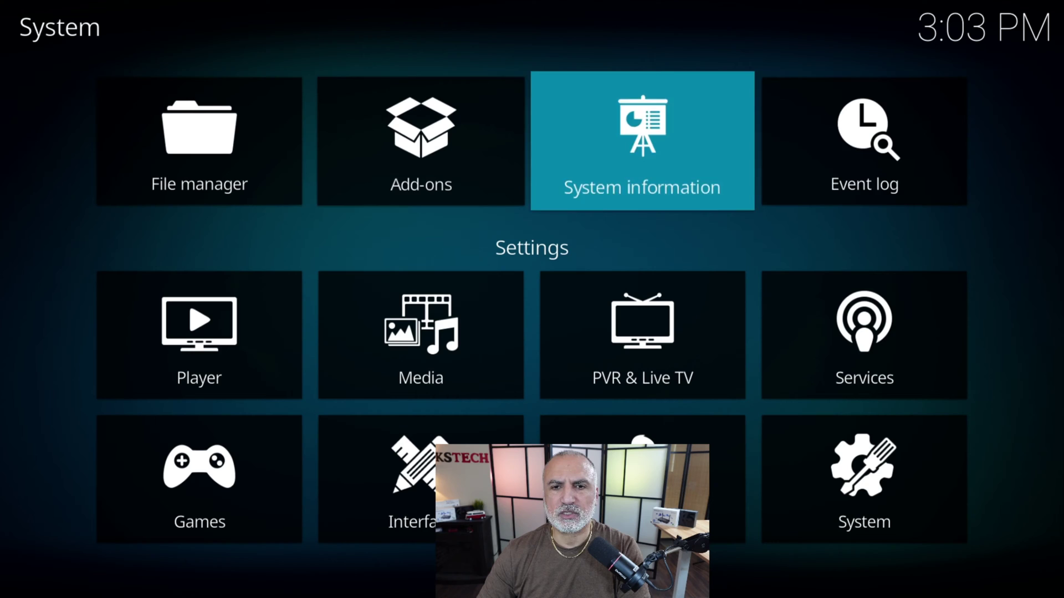
key(Down)
key(Return)
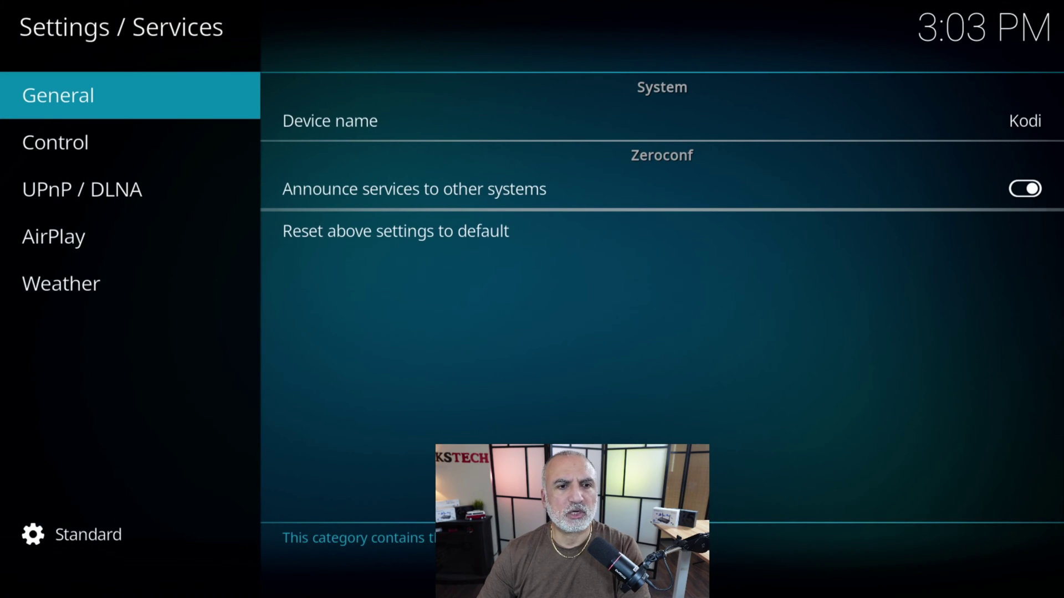
Enable UPnP support and library sharing in the UPnP / DLNA service settings, and return to the system overview.
key(Down)
key(Down)
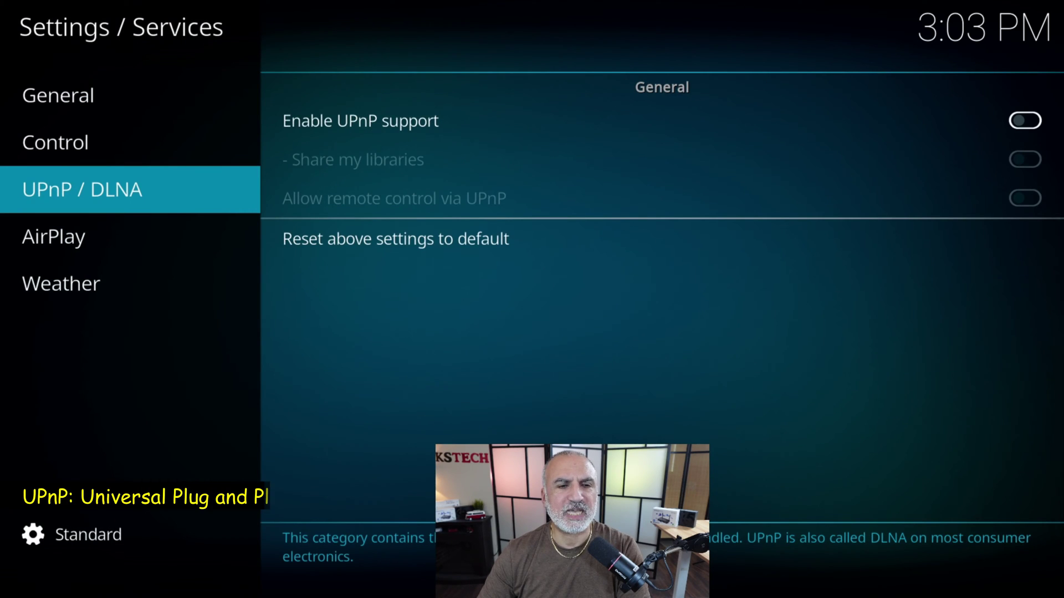
key(Right)
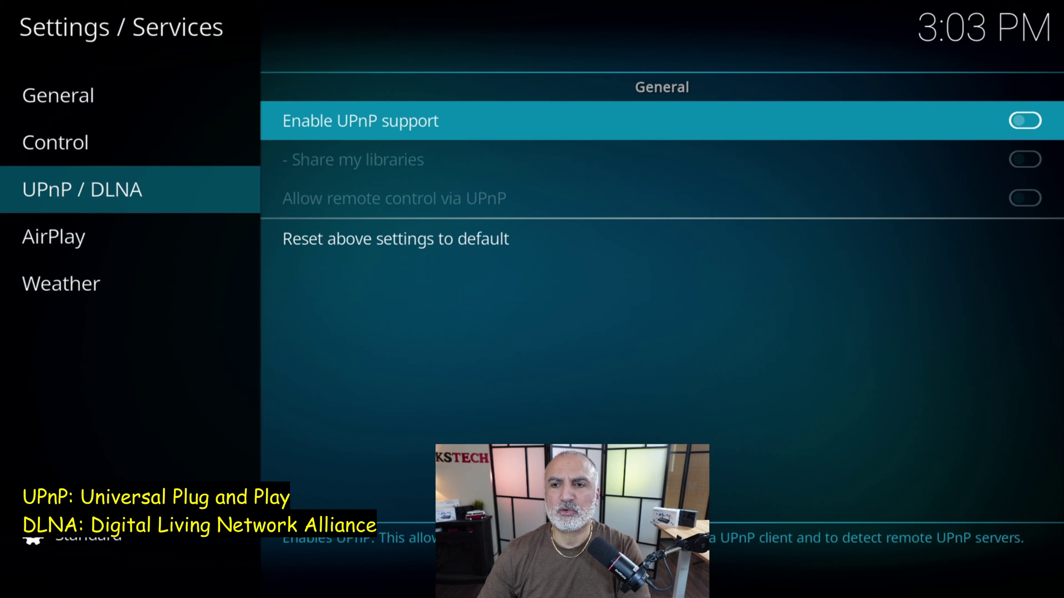
key(Return)
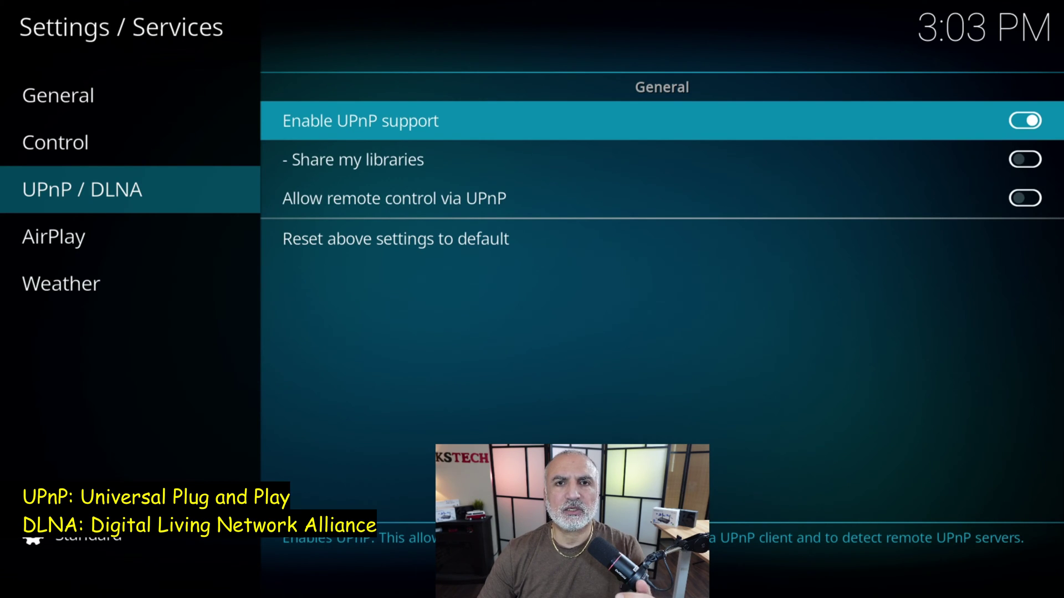
key(Down)
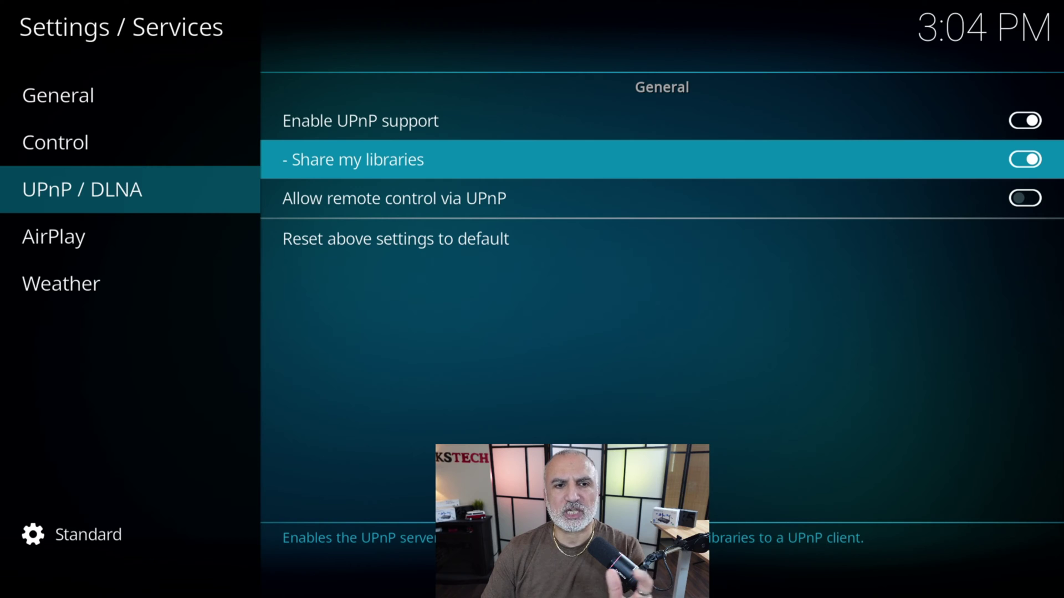
click(82, 190)
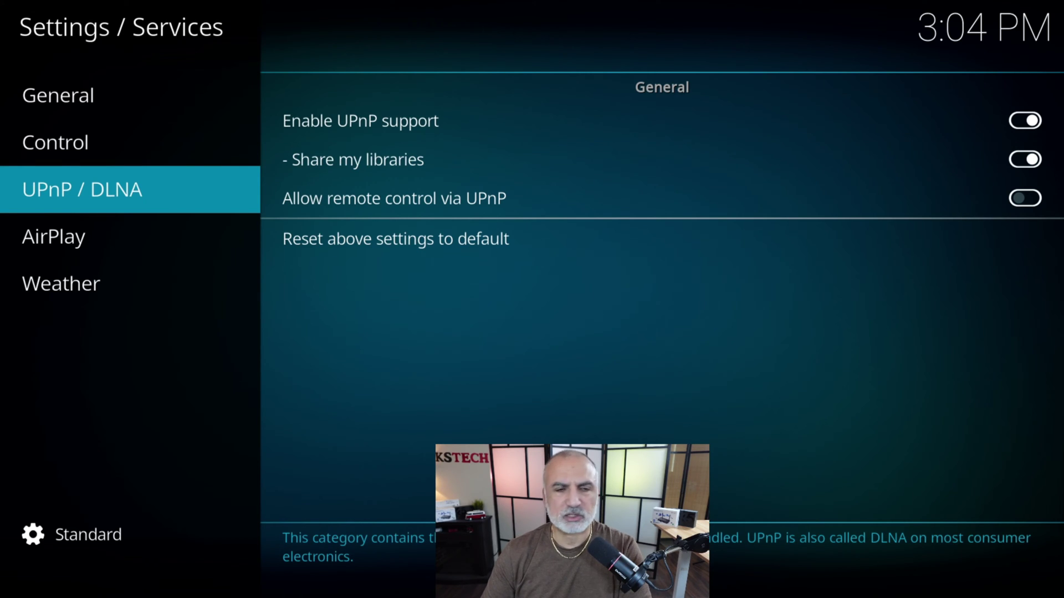
key(BackSpace)
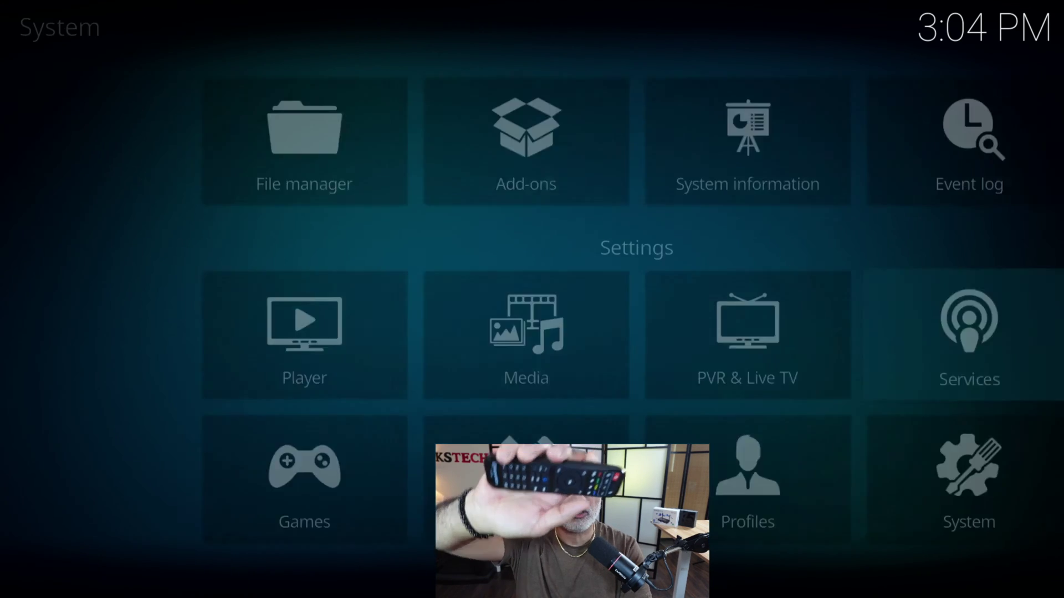
Open the video sources list from the Library section of the Media settings.
key(Left)
key(Left)
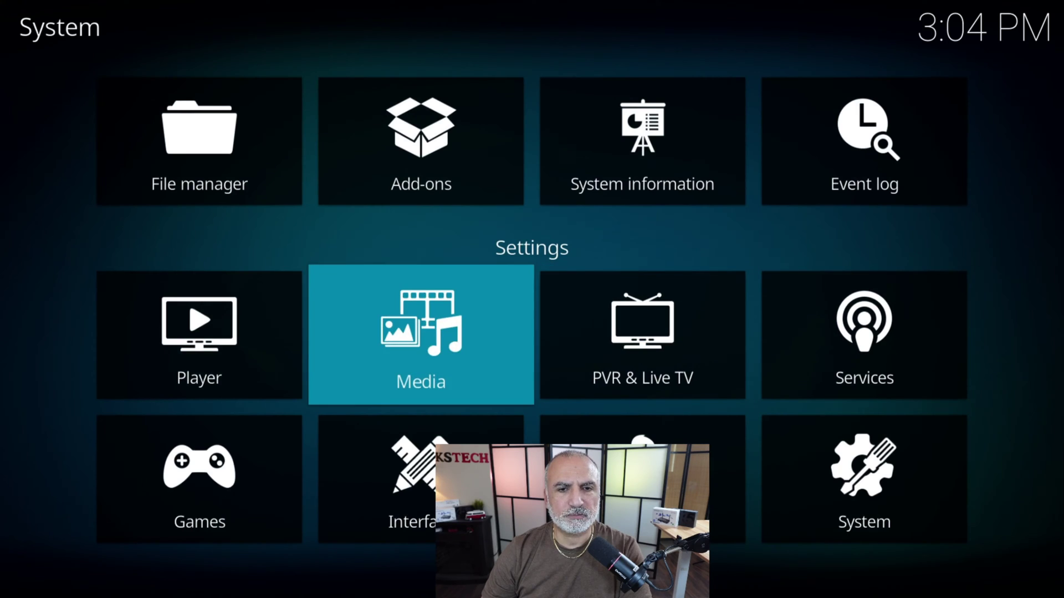
key(Return)
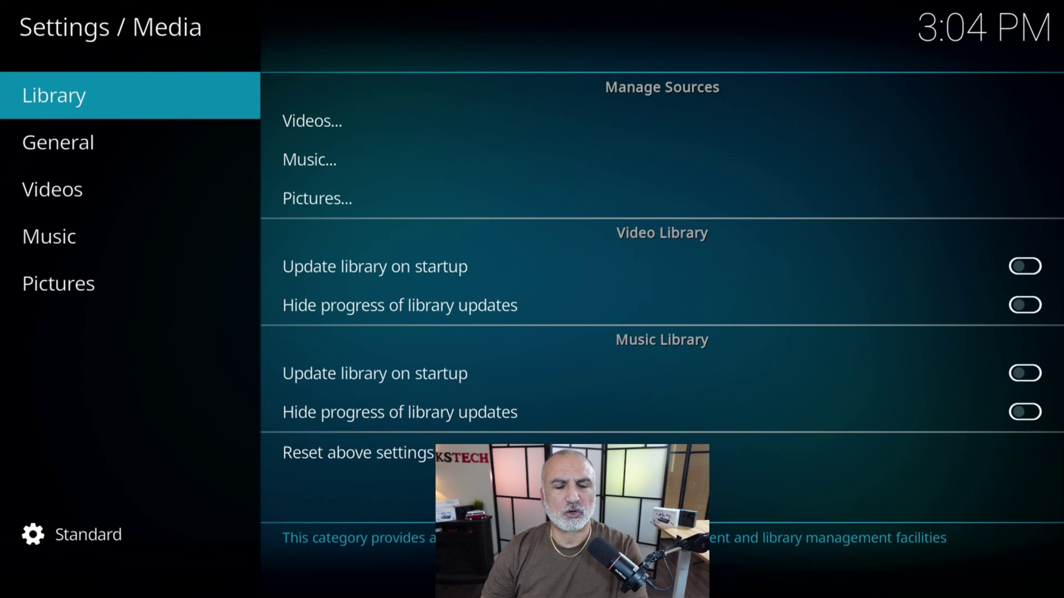
key(Right)
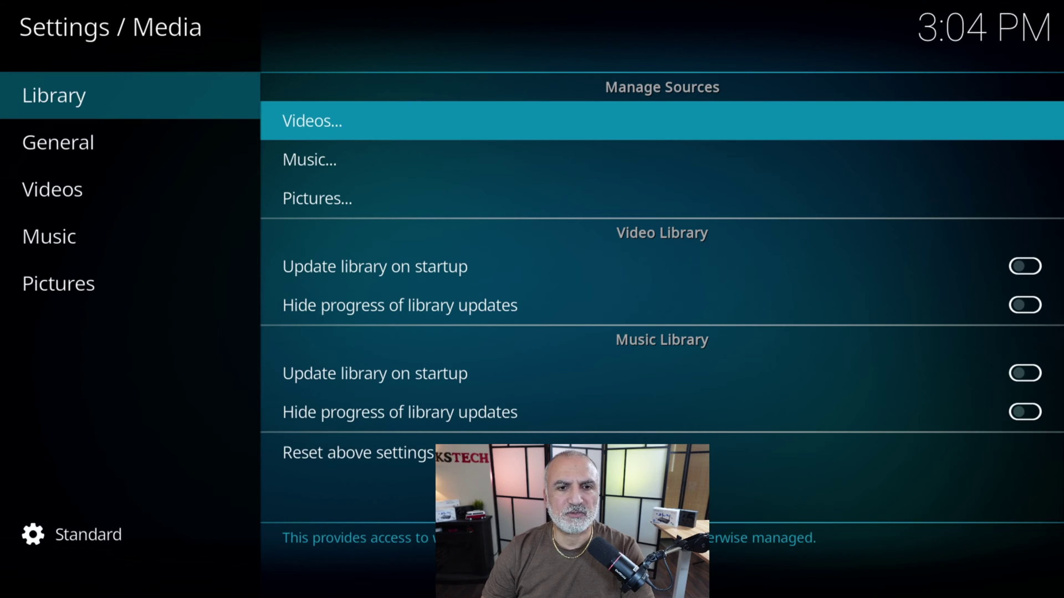
key(Return)
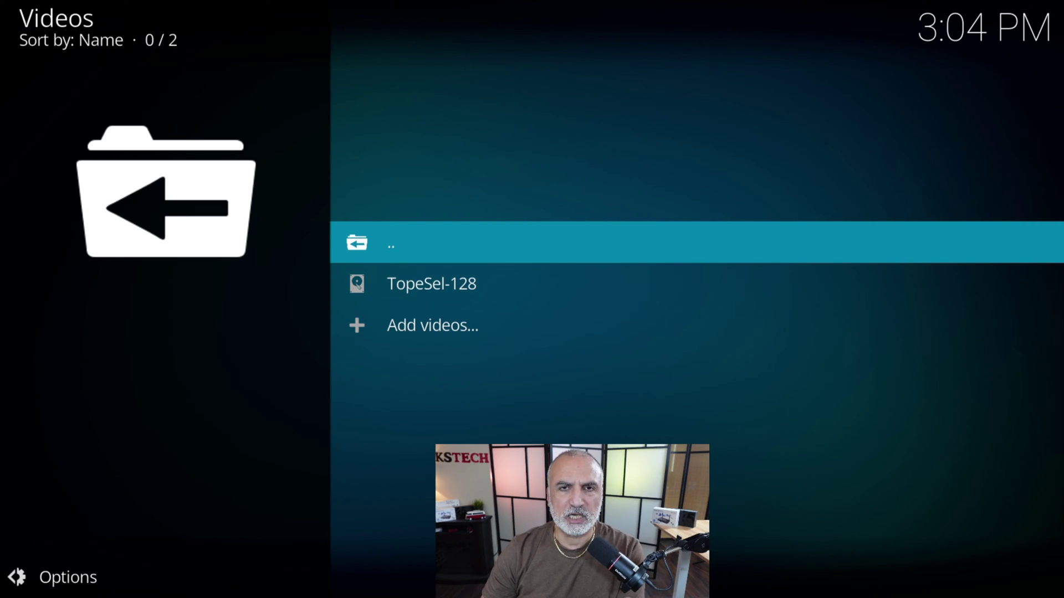
Open the content settings of the TopeSel-128 video source.
key(Down)
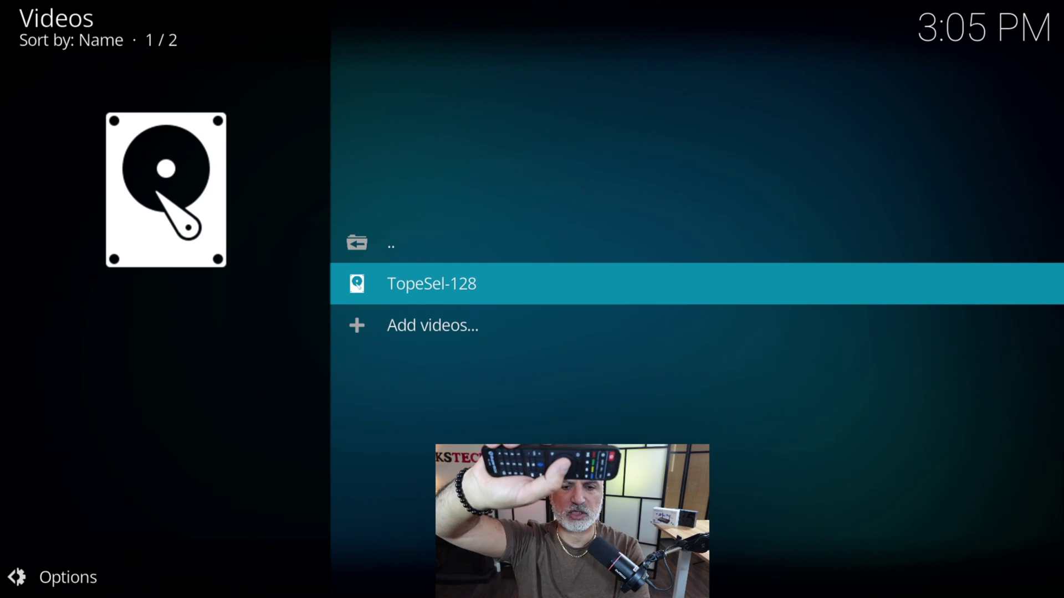
key(c)
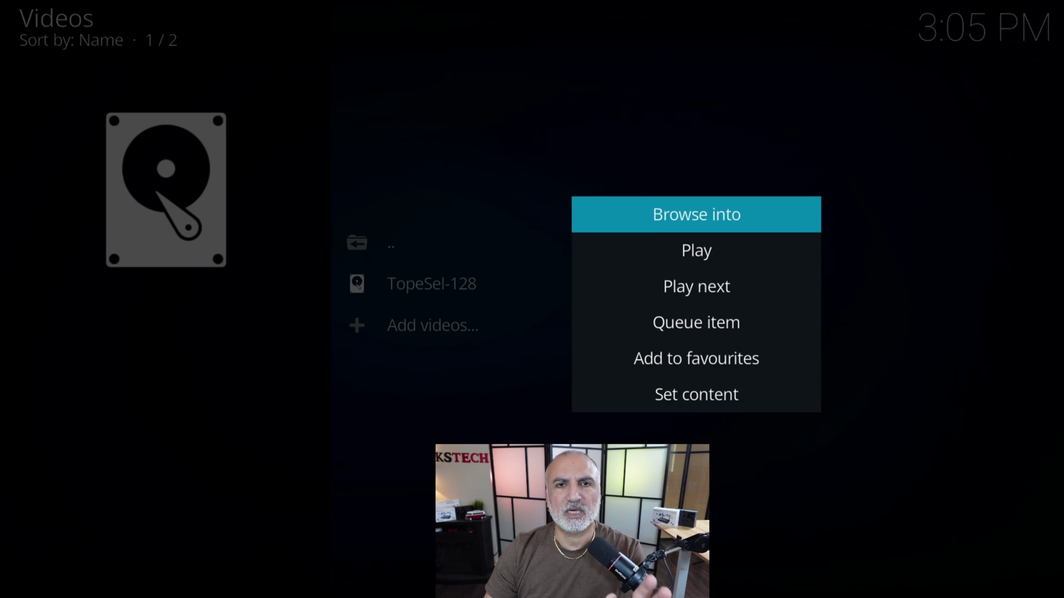
key(Down)
key(Down)
key(Down)
key(Down)
key(Down)
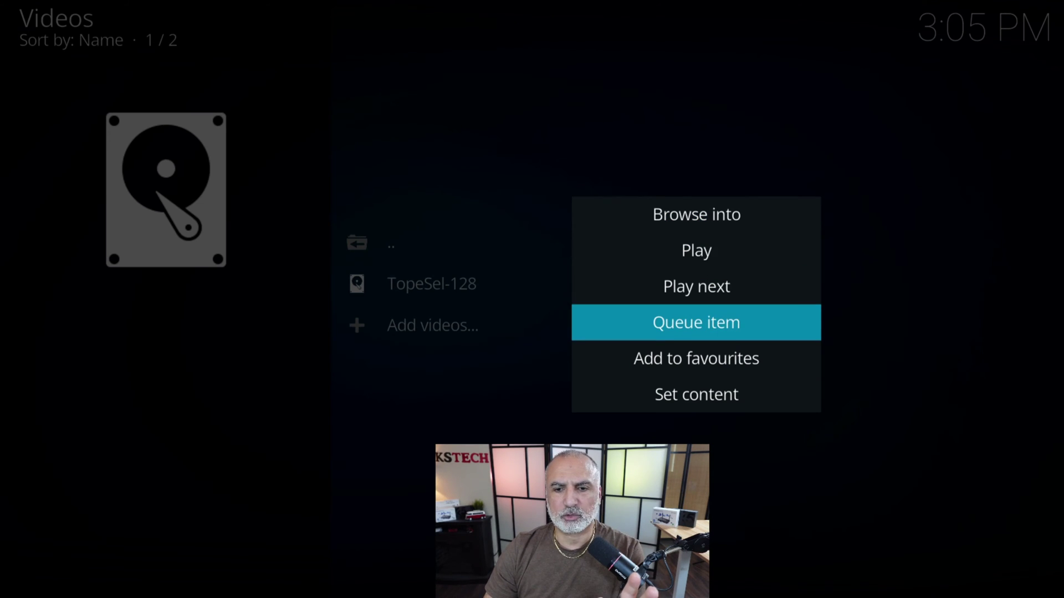
key(Return)
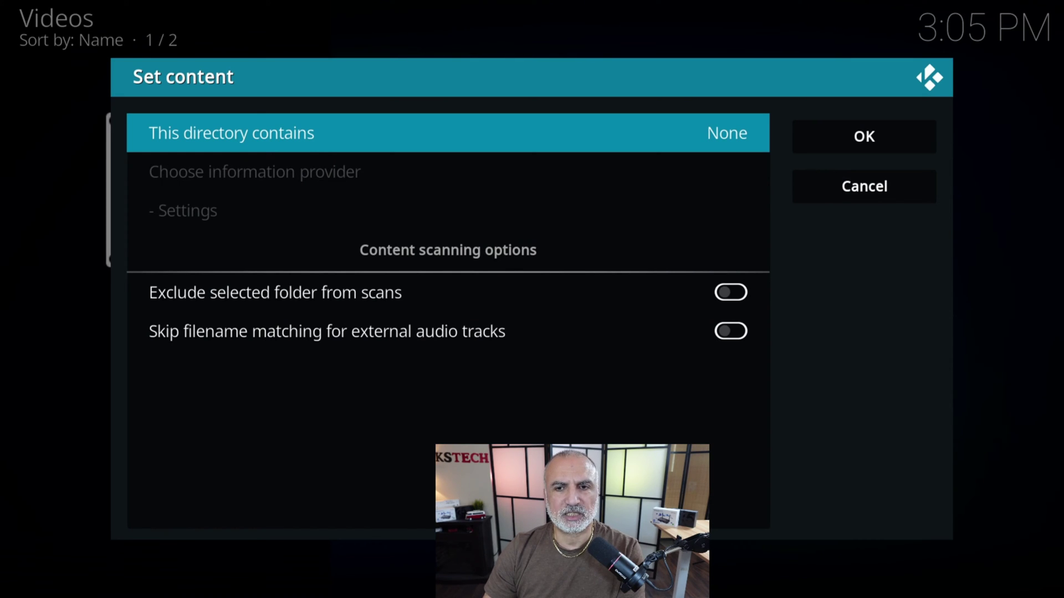
Set the content type of the TopeSel-128 directory to Movies.
key(Return)
key(Up)
key(Up)
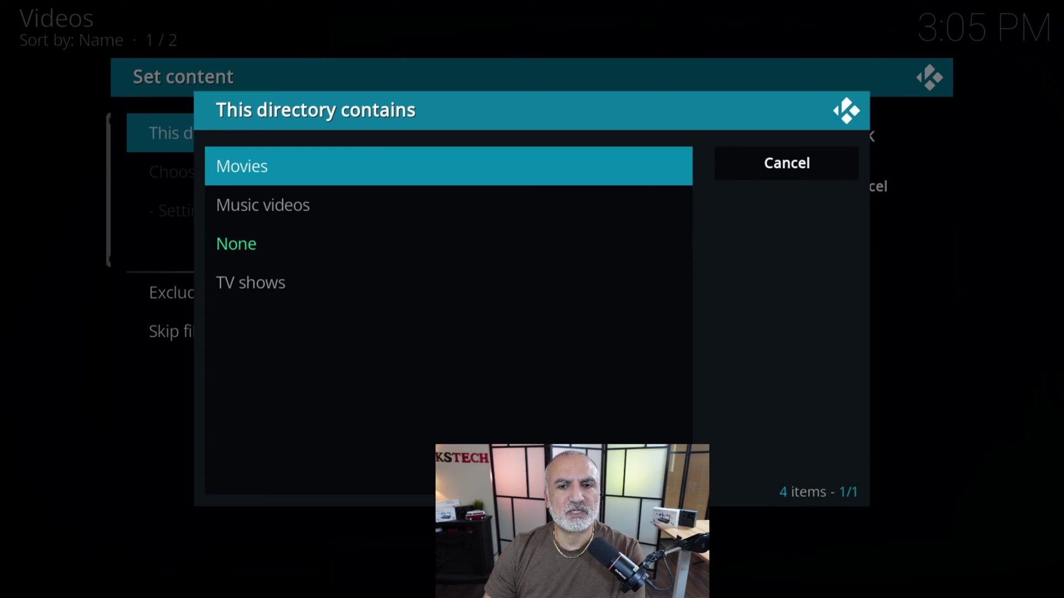
key(Return)
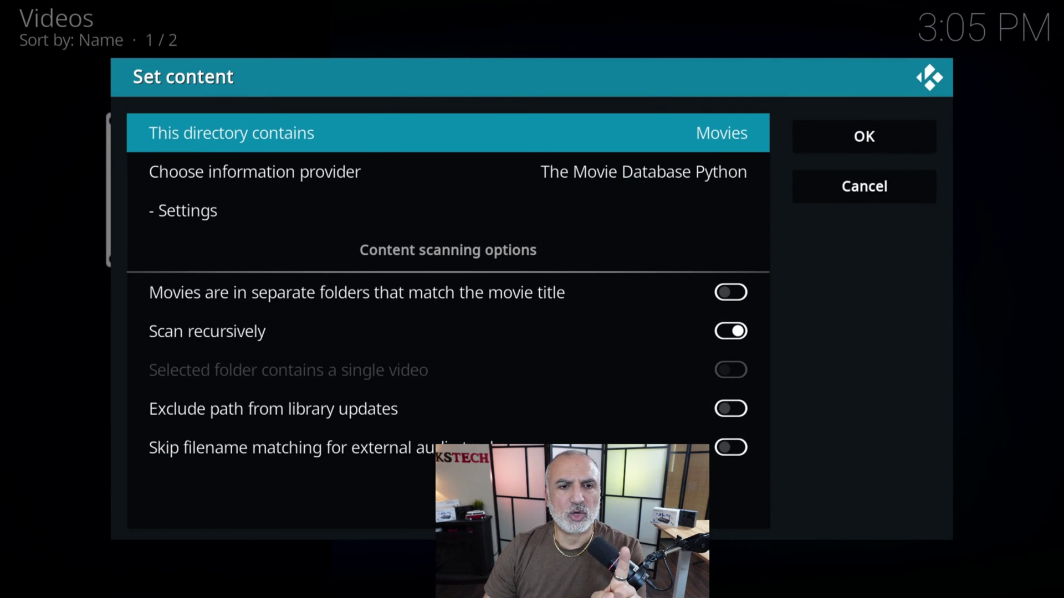
Change the directory's information provider to Local information only.
key(Down)
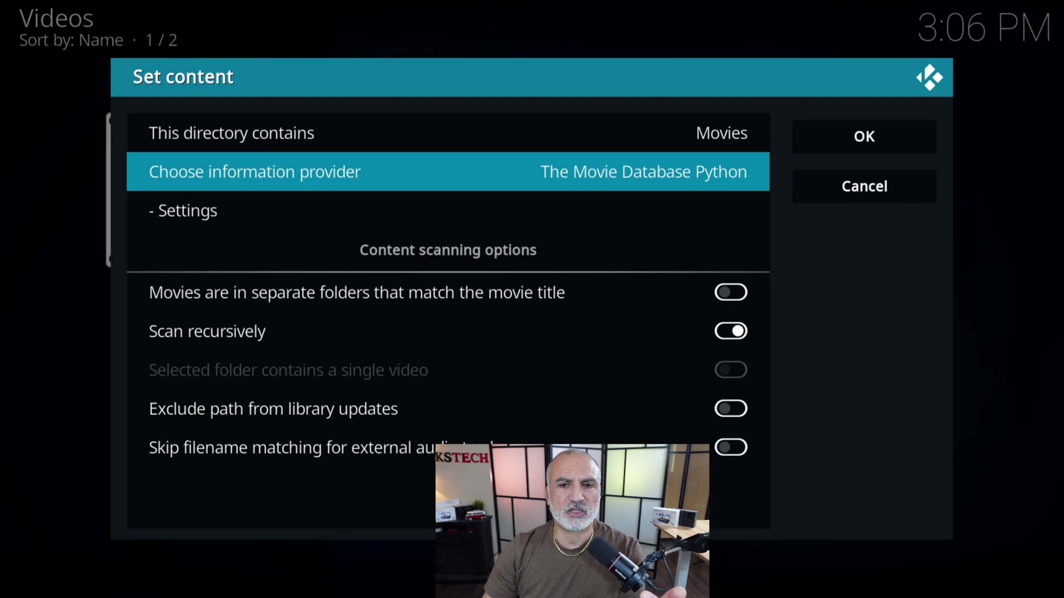
key(Return)
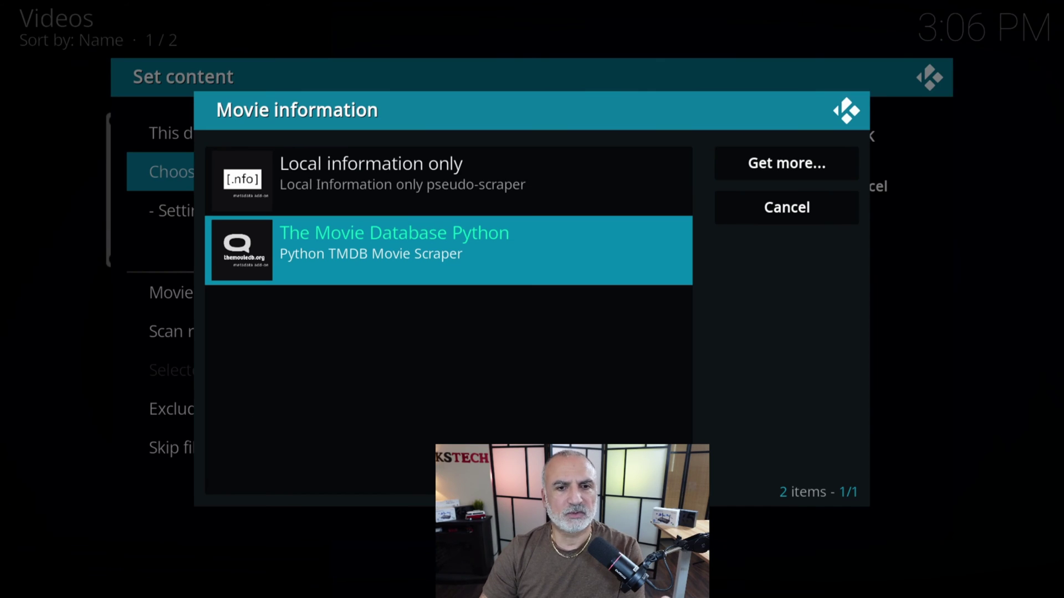
key(Up)
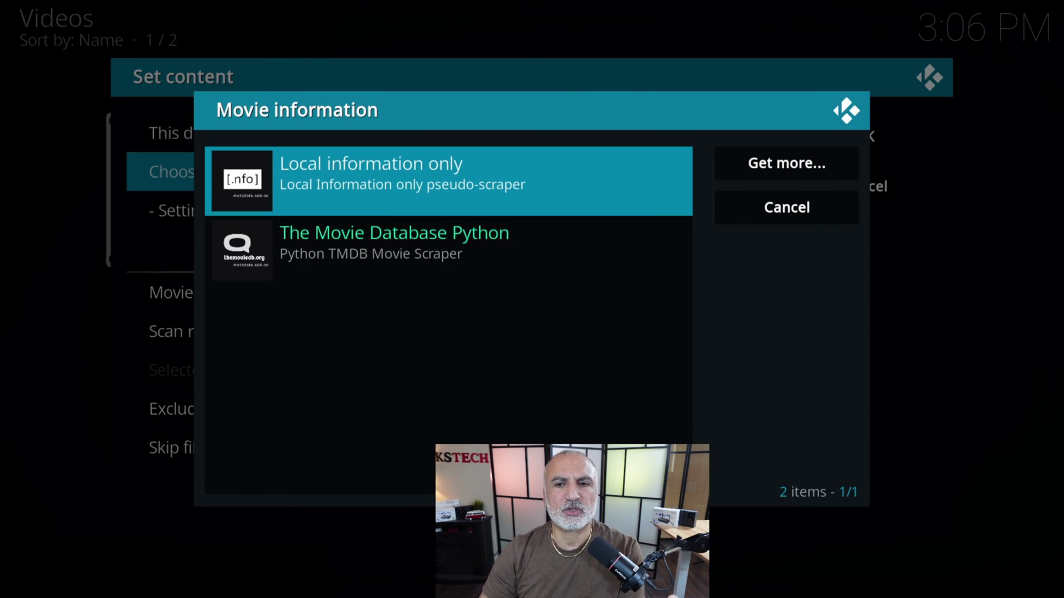
key(Return)
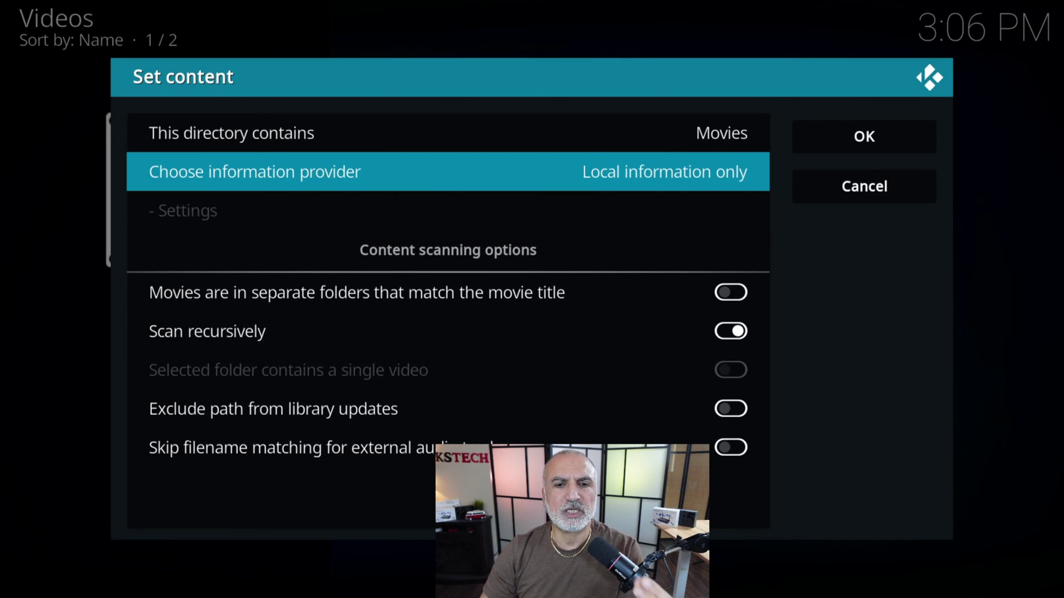
Apply the content settings with Scan recursively left on, and agree to refresh information for all items within the path.
key(Down)
key(Down)
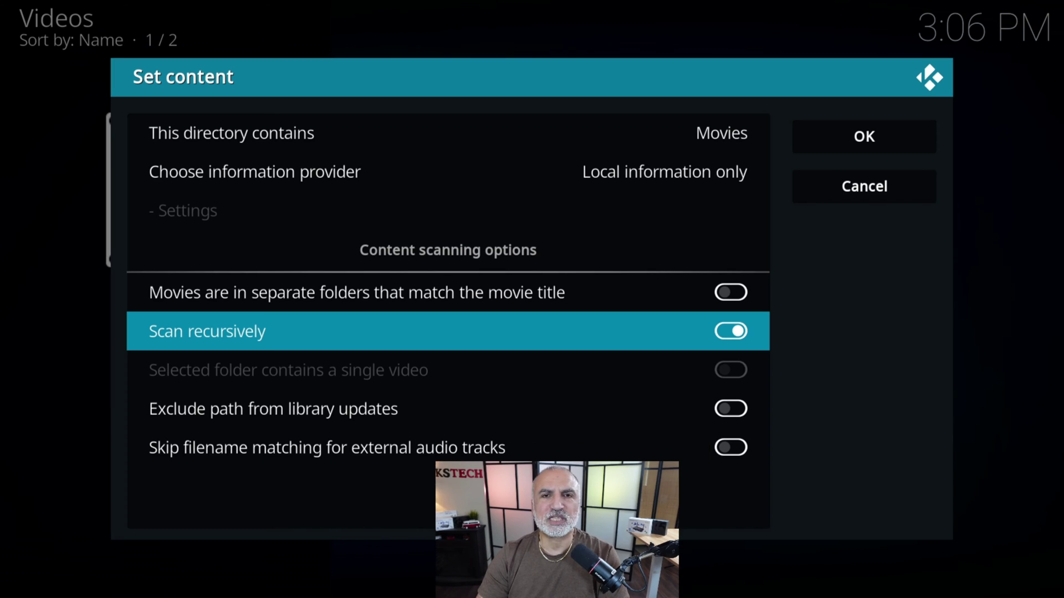
key(Up)
key(Up)
key(Right)
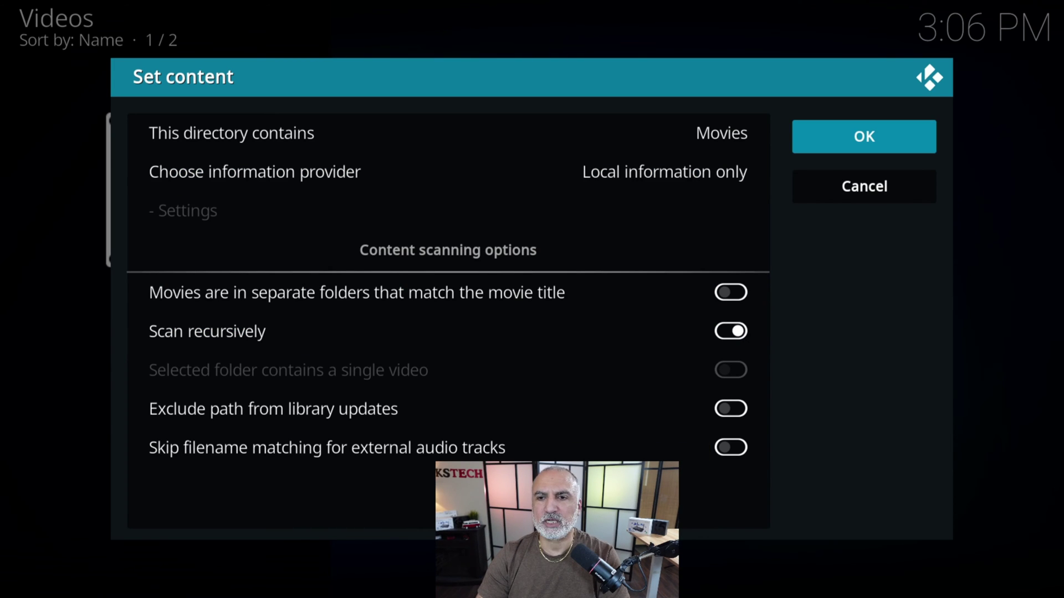
key(Return)
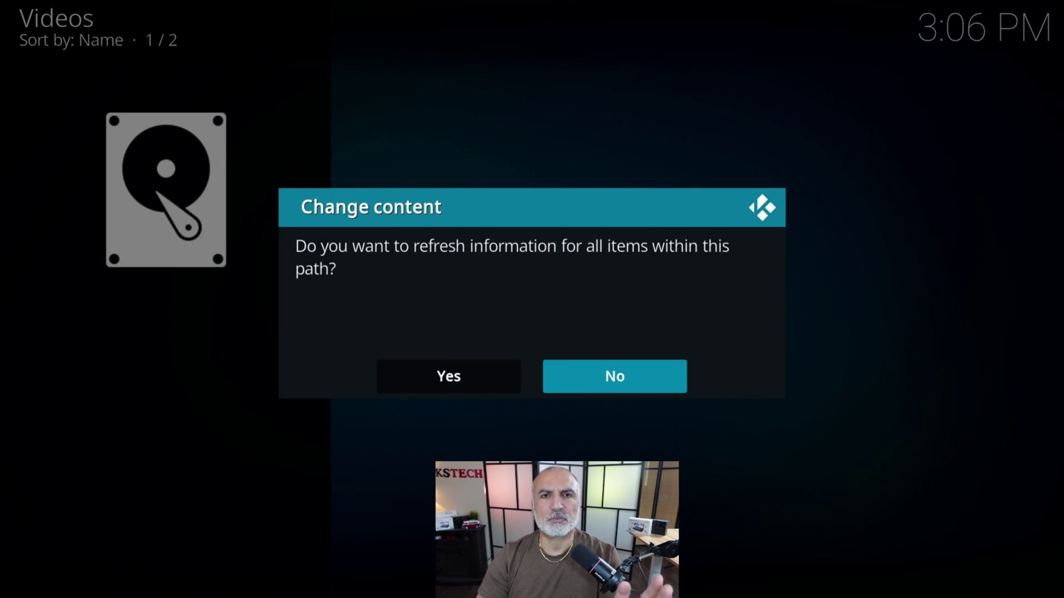
key(Left)
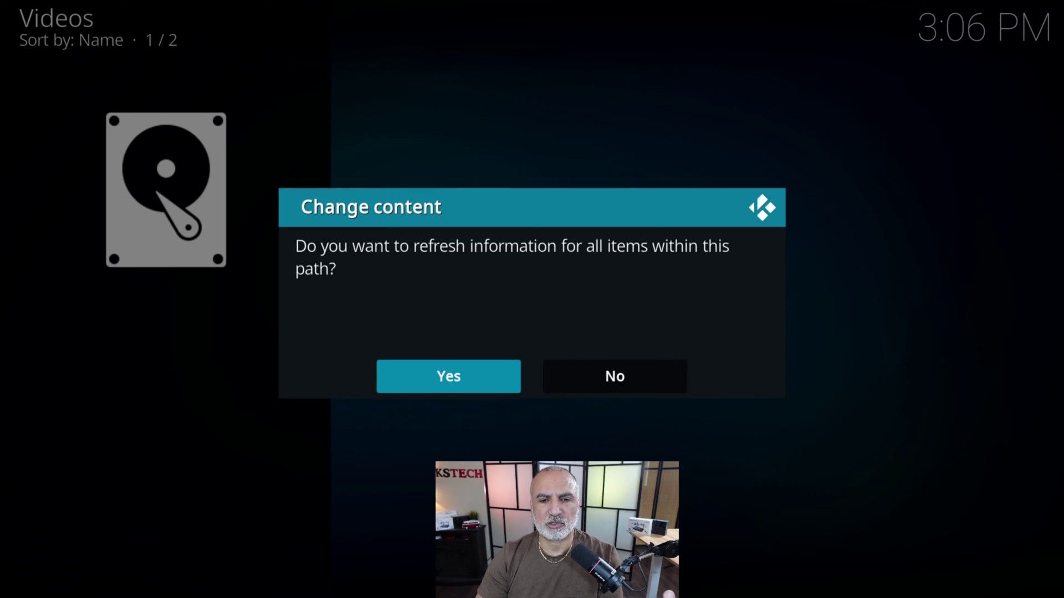
key(Return)
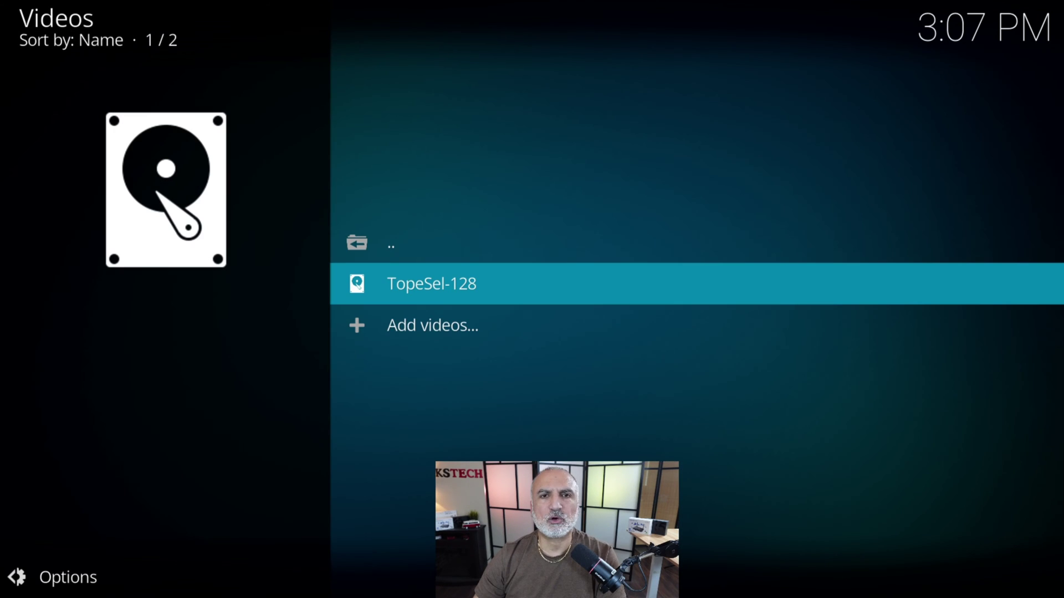
Leave the video sources list and turn on Update library on startup for the video library.
key(Escape)
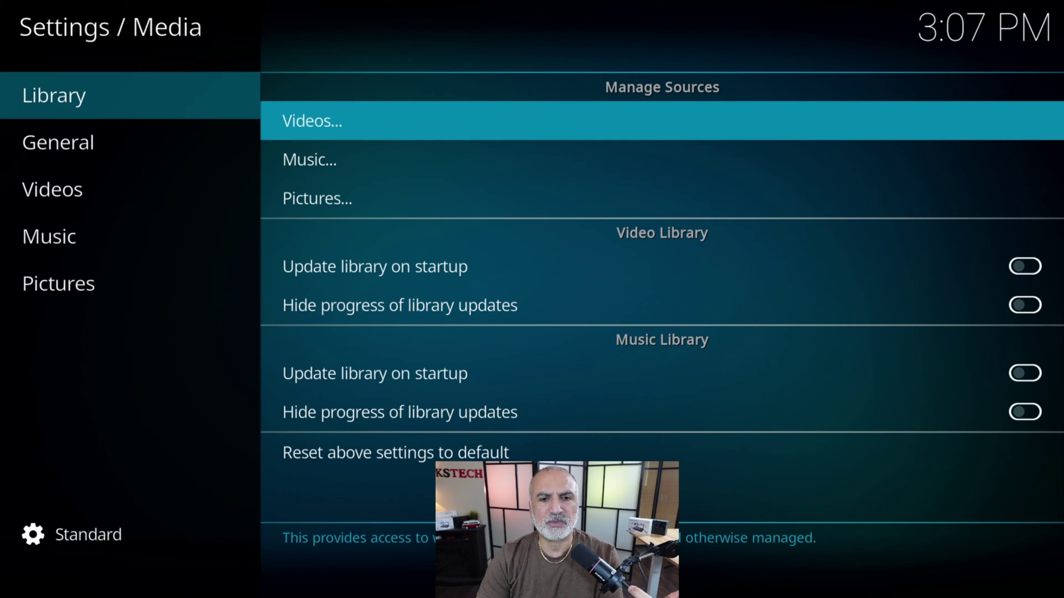
key(Down)
key(Down)
key(Down)
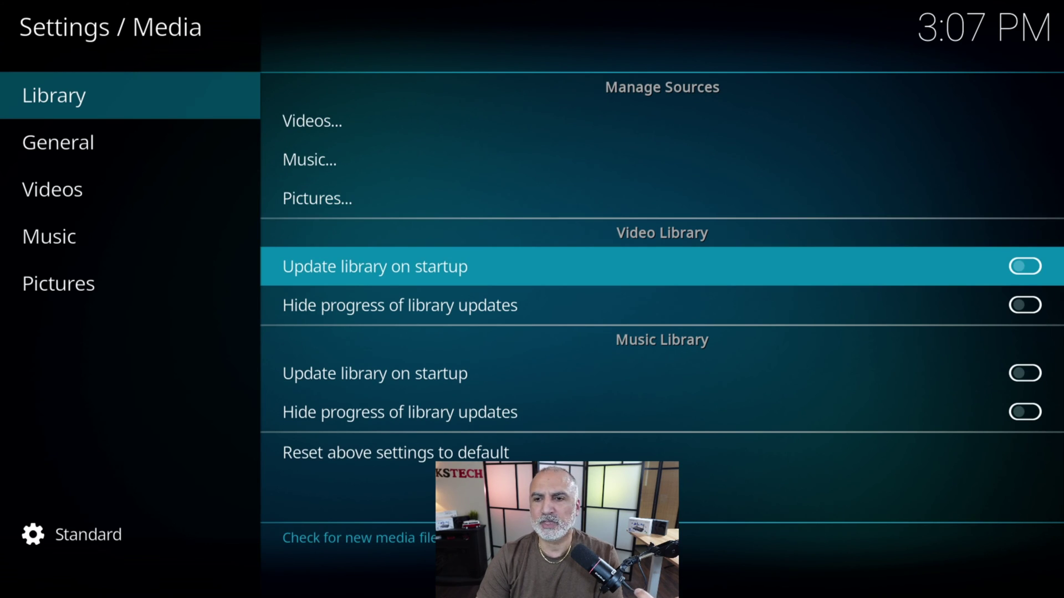
key(Return)
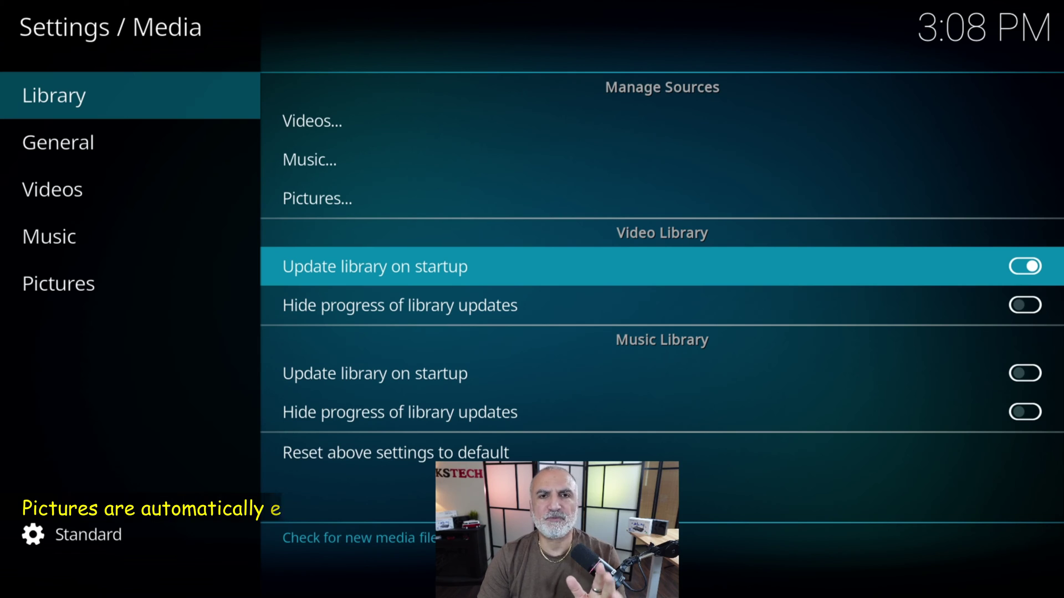
key(Down)
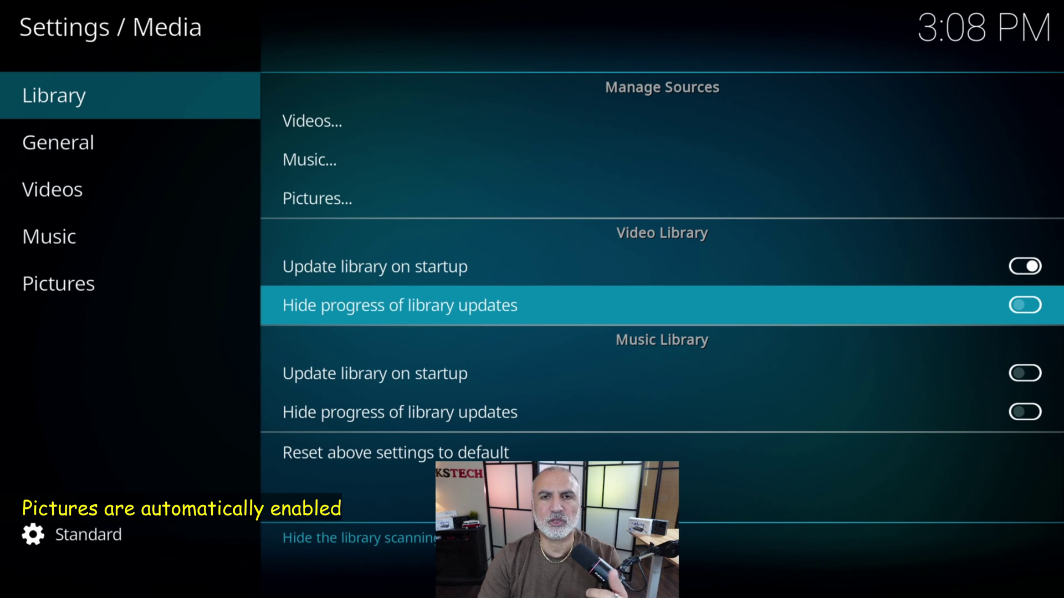
key(Down)
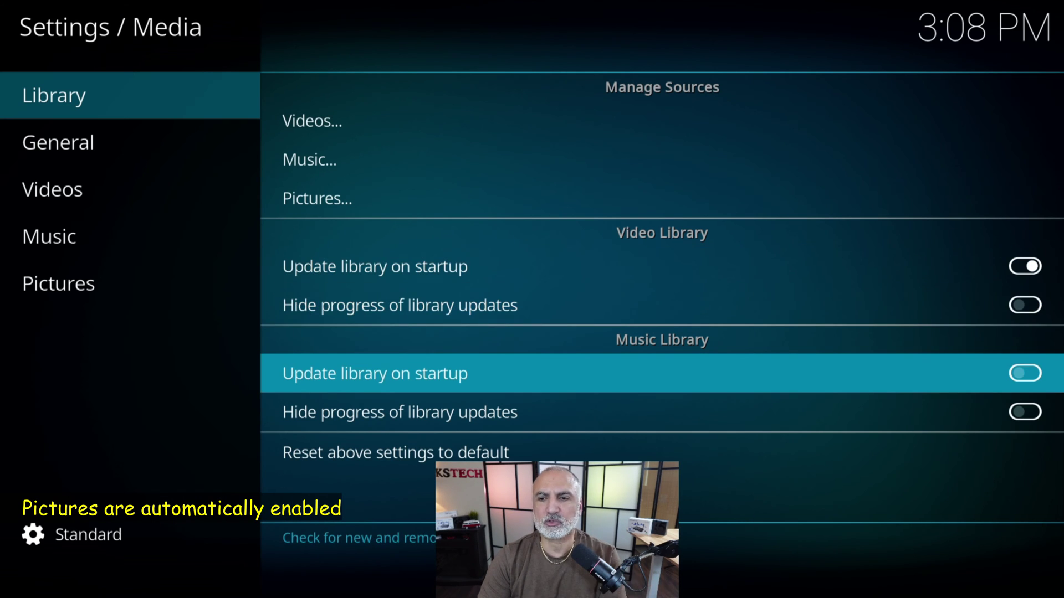
key(Up)
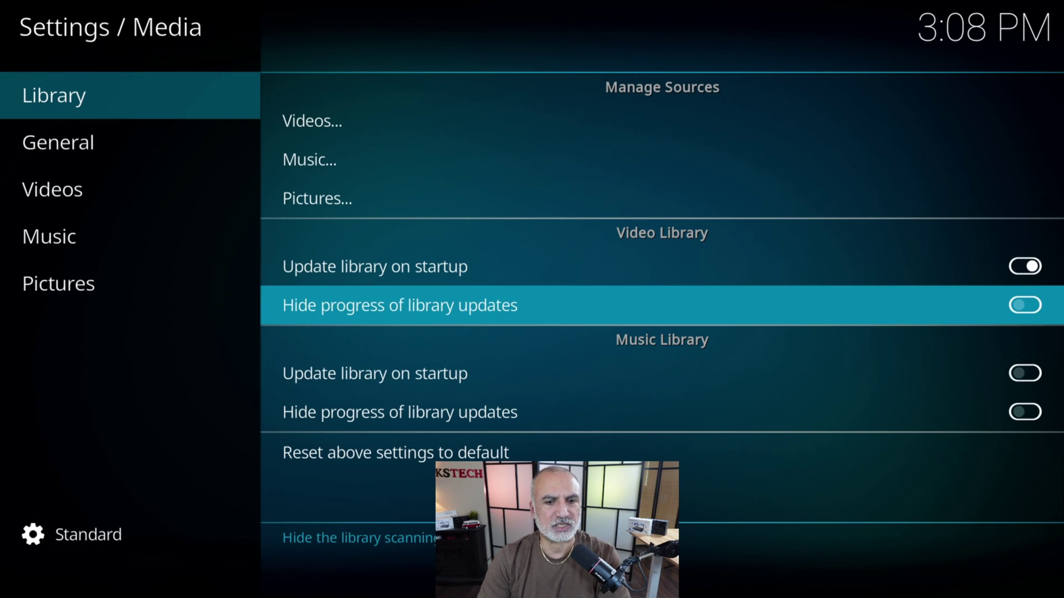
key(Up)
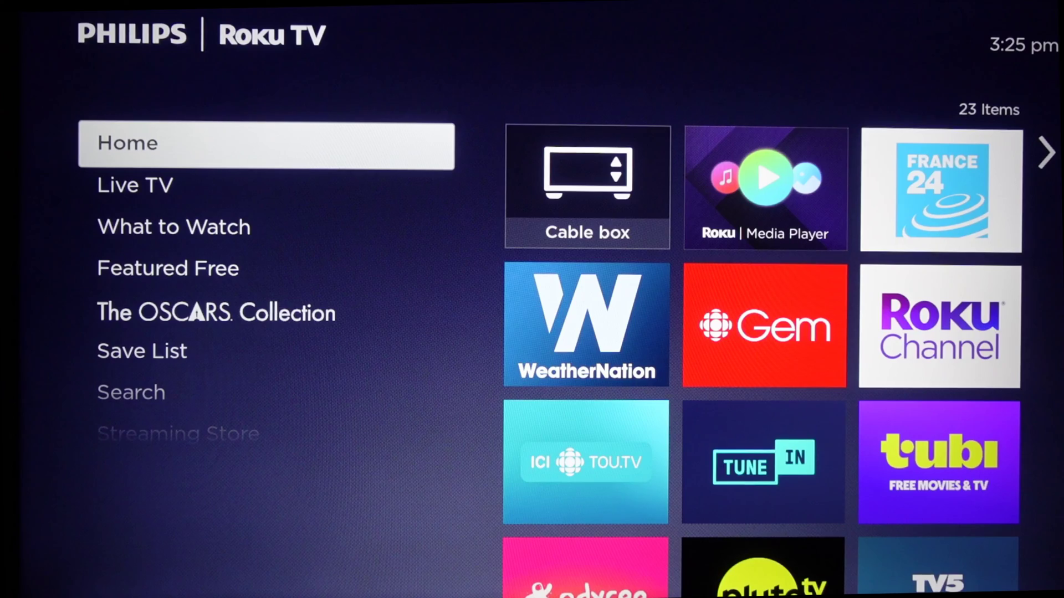
Switch to Roku Media Player on the Roku TV and choose Video as the media type.
key(Right)
key(Right)
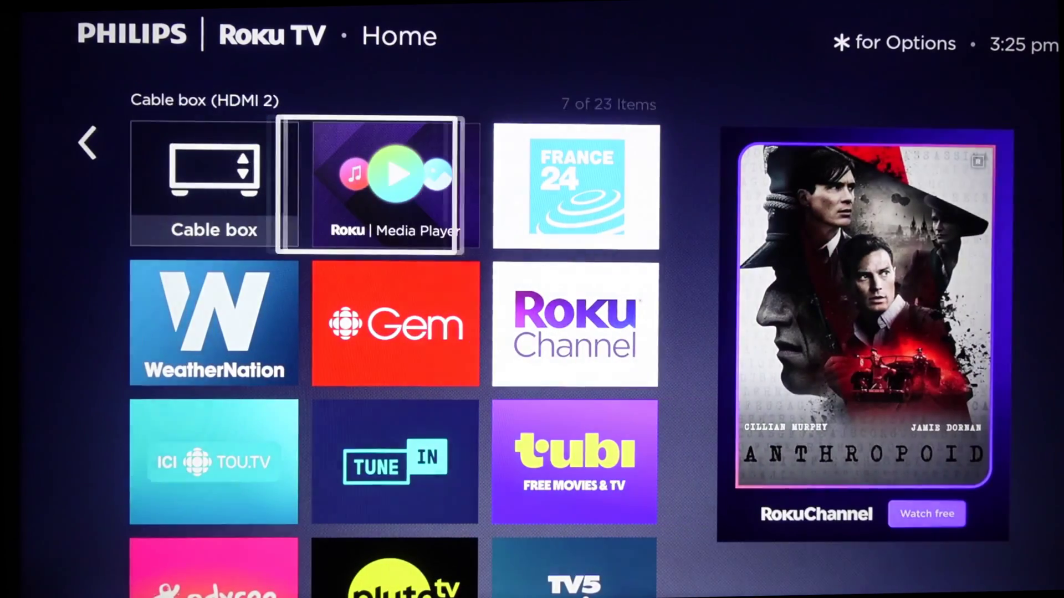
key(Return)
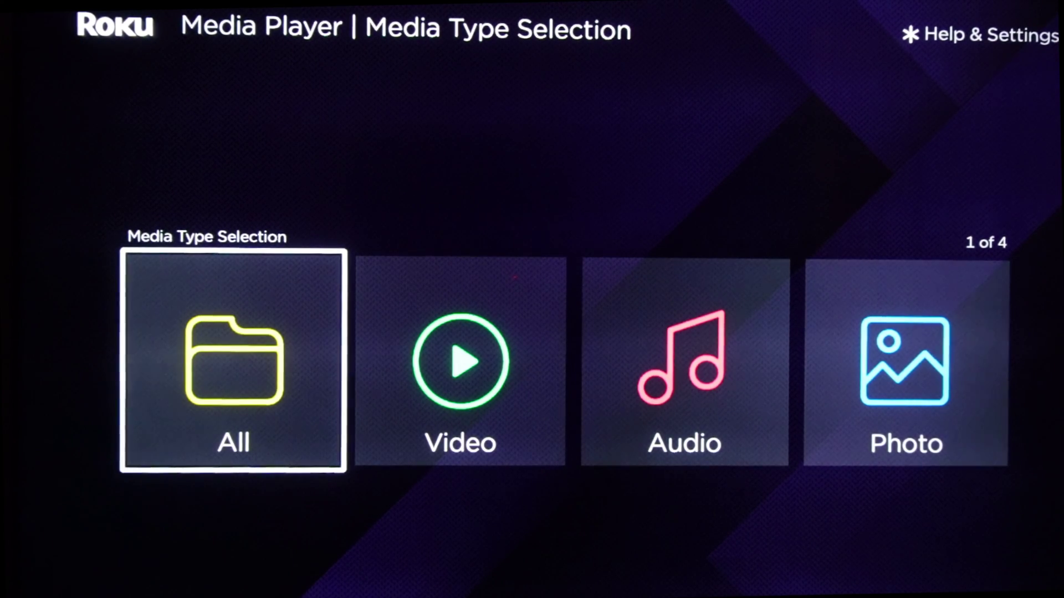
key(Right)
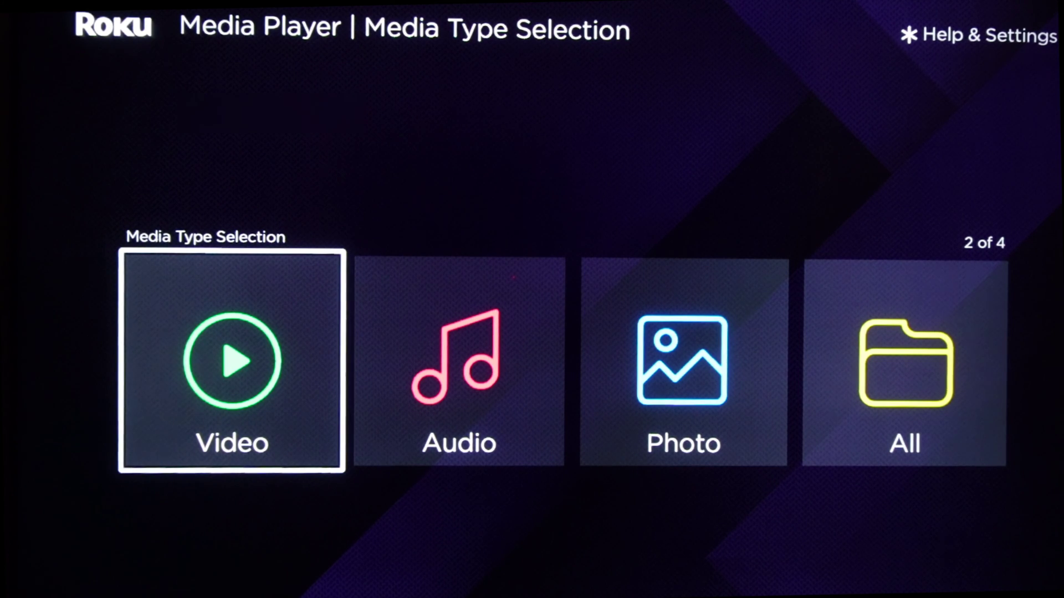
key(Return)
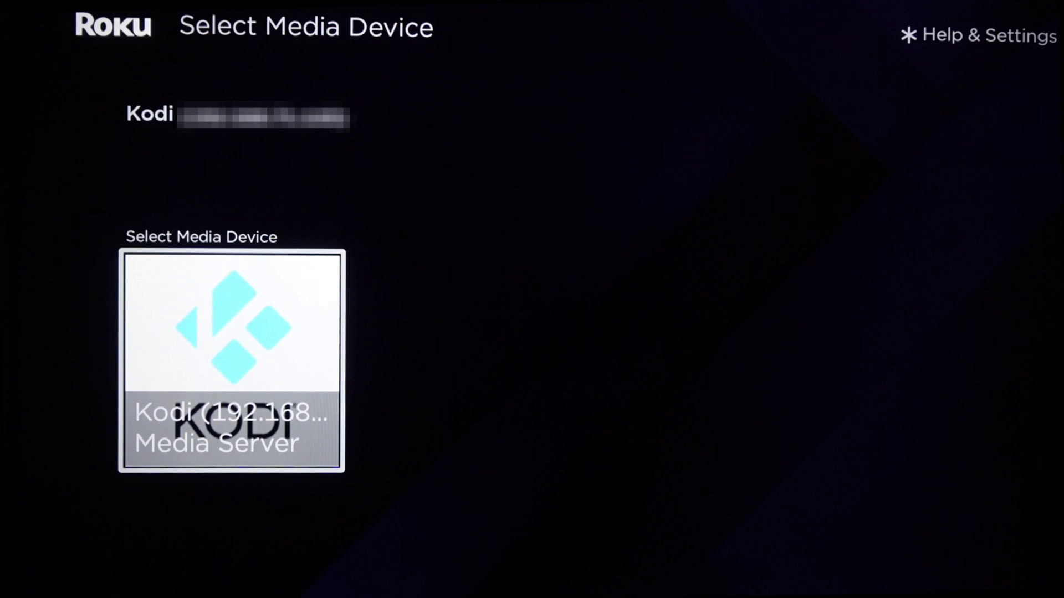
Connect to the Kodi media server and open the TopeSel-128 folder in its Video Library.
key(Return)
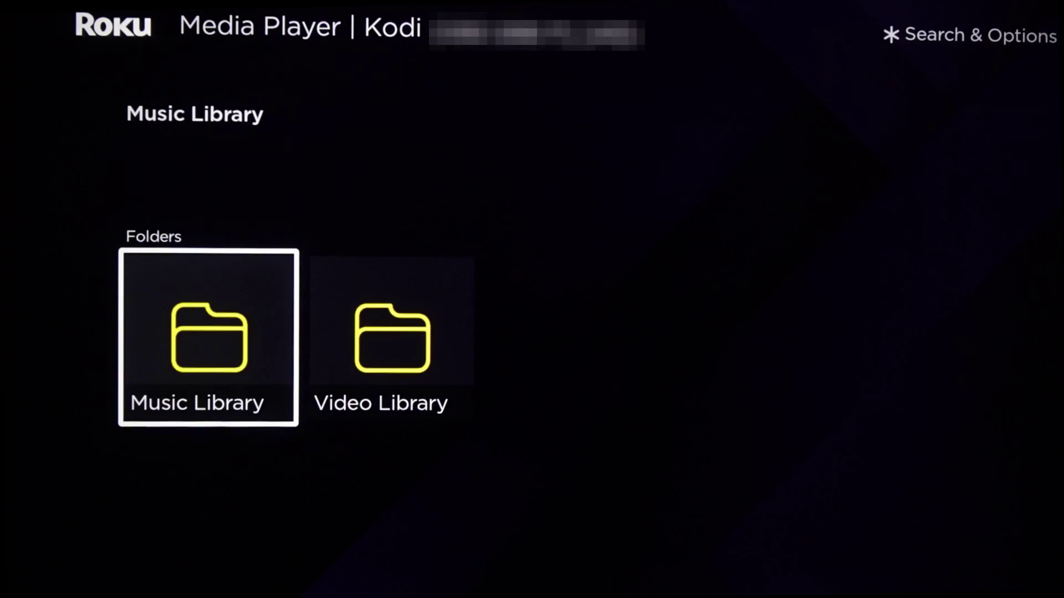
key(Right)
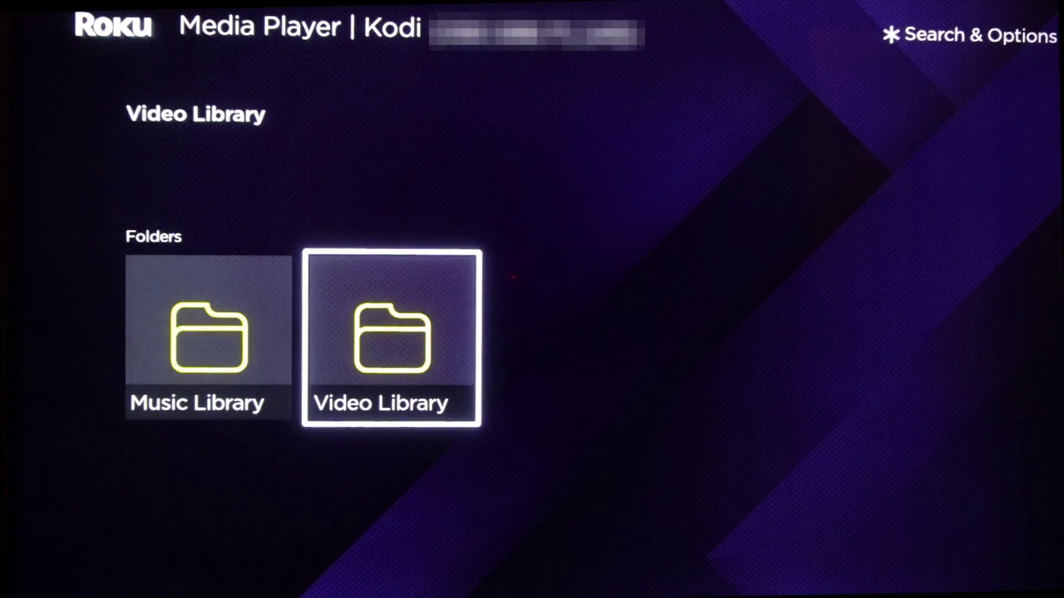
key(Return)
key(Return)
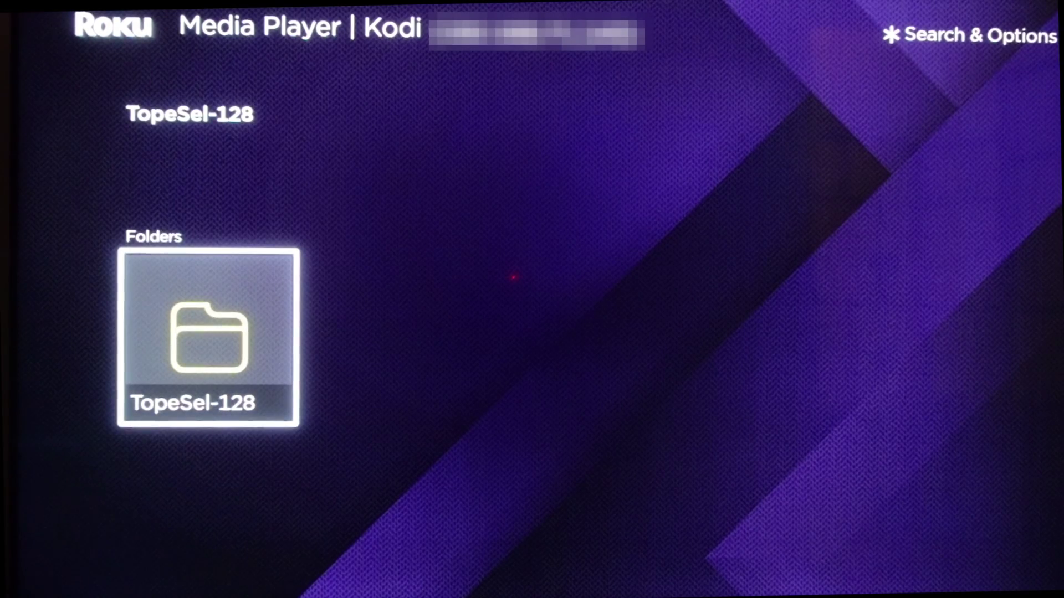
key(Return)
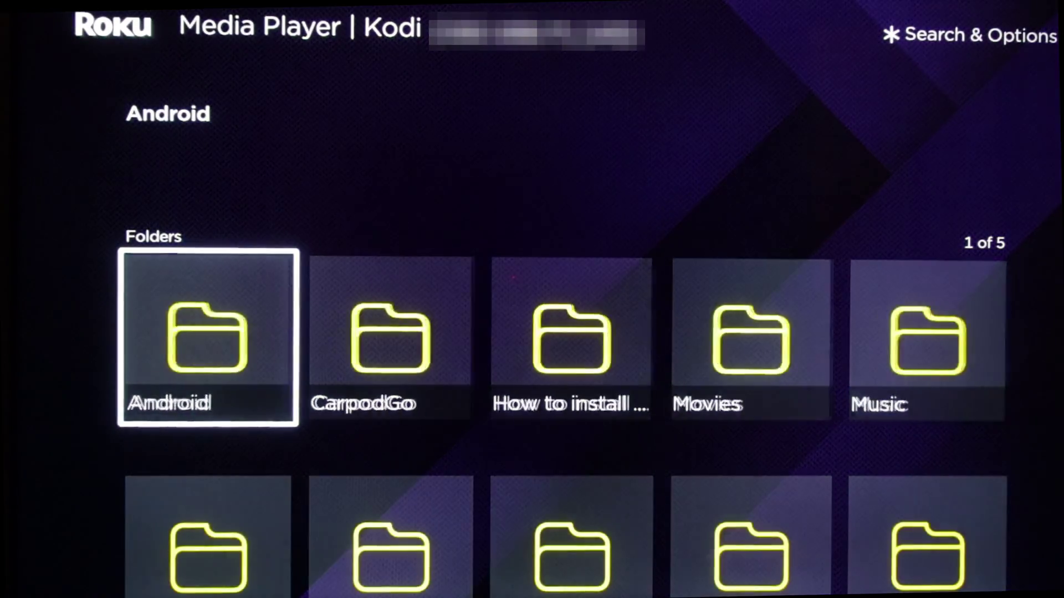
Find the S5Pro folder on the shared drive and open the SuperBox S5 Pro video in it.
key(Right)
key(Down)
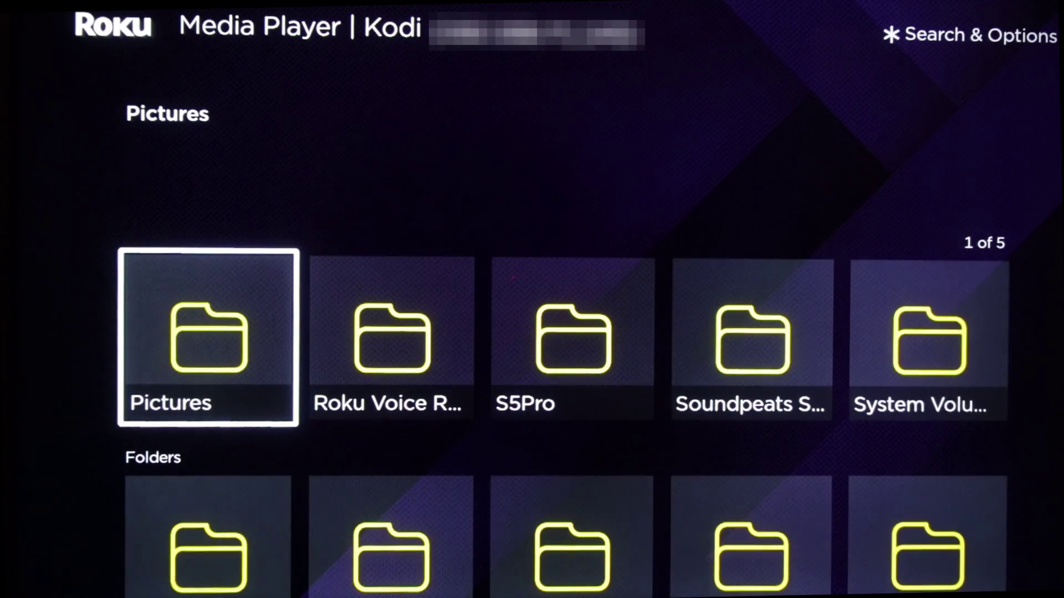
key(Right)
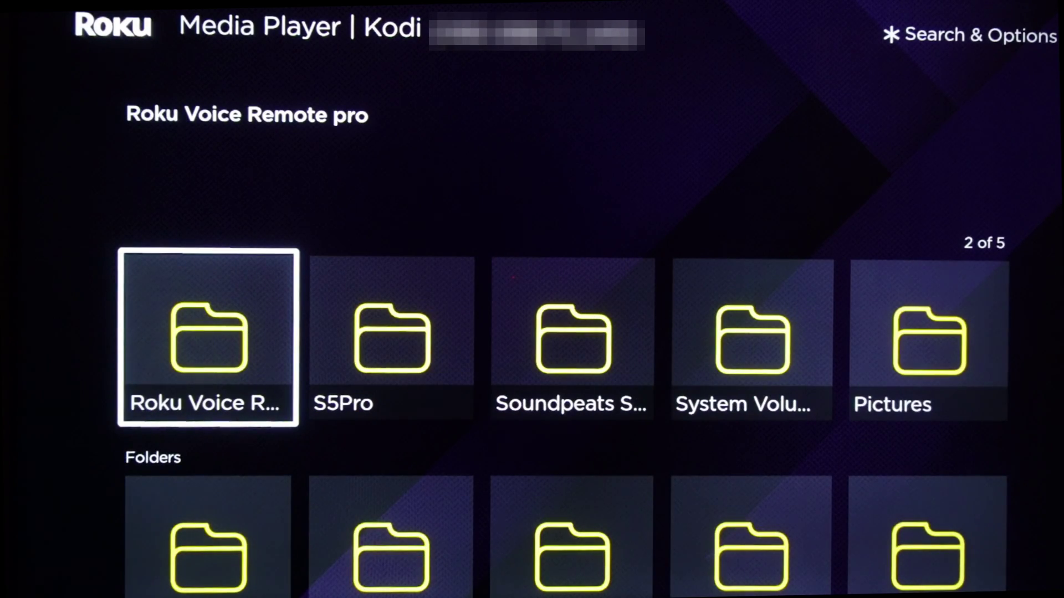
key(Right)
key(Return)
key(Return)
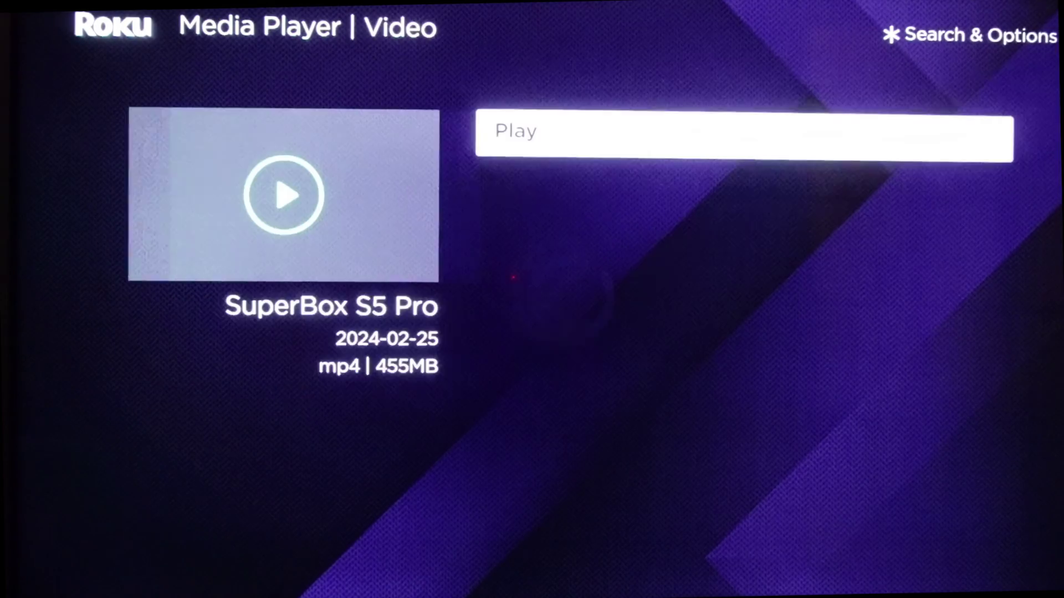